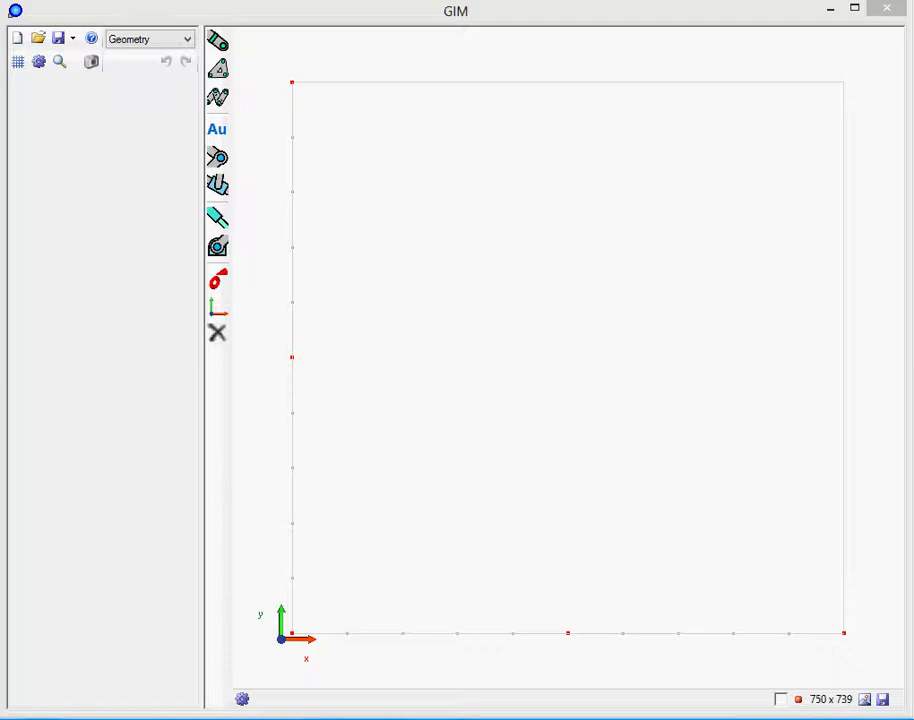
Step: With grid snapping shown, place points at (0, 500), (1000, 500), (500, 0) and (500, 1000)
left_click(228, 50)
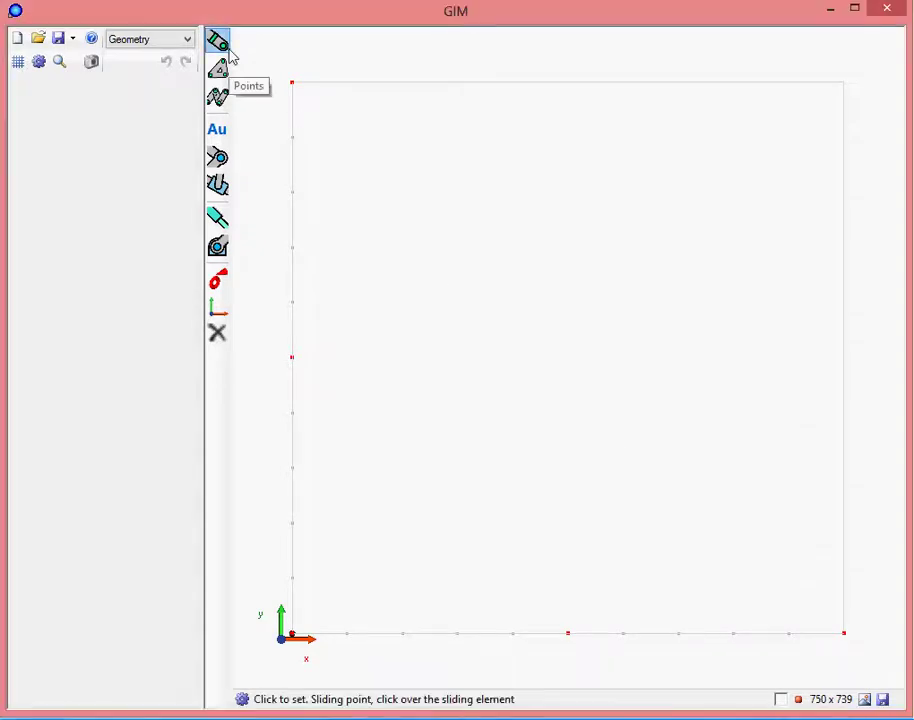
left_click(19, 63)
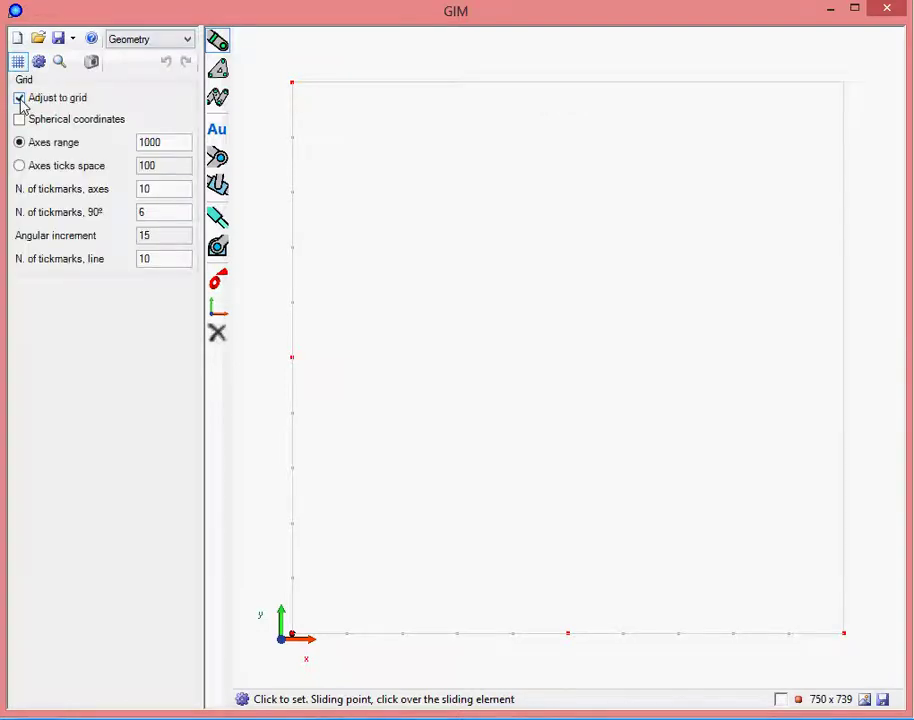
left_click(296, 356)
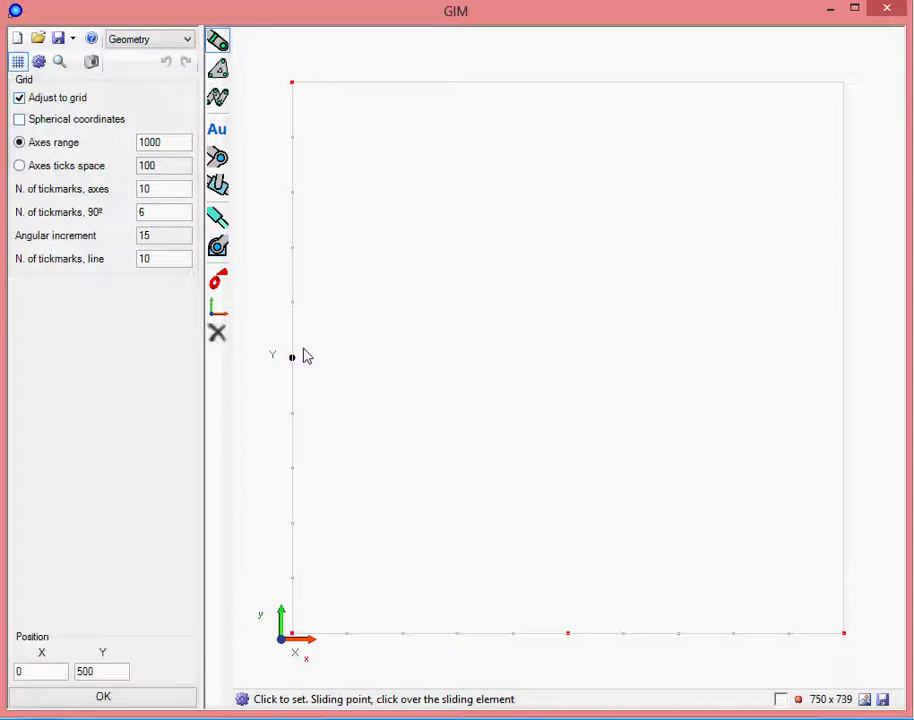
left_click(838, 371)
left_click(575, 632)
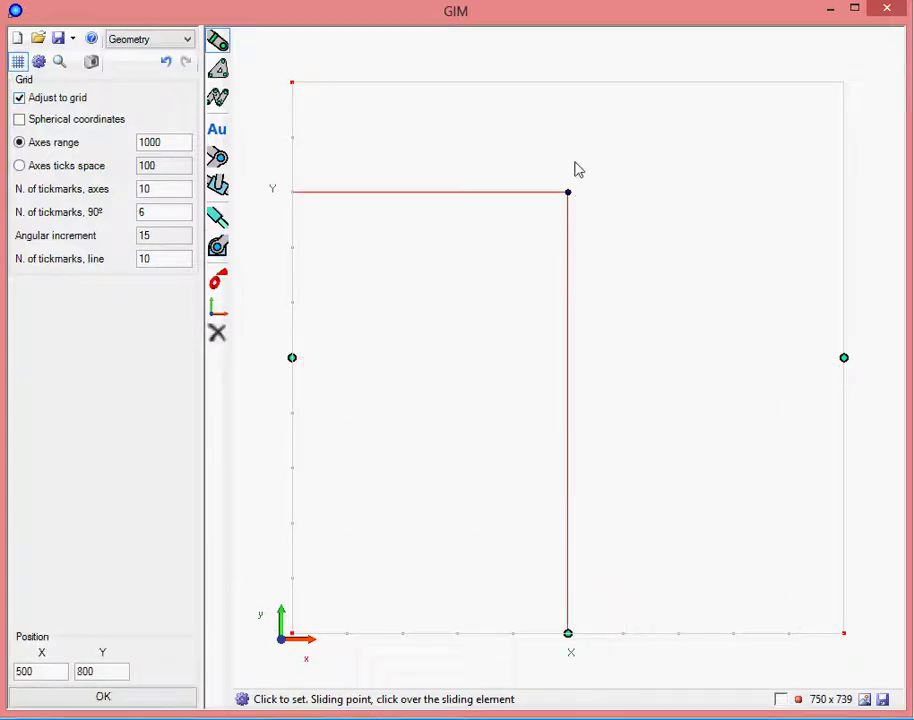
left_click(576, 94)
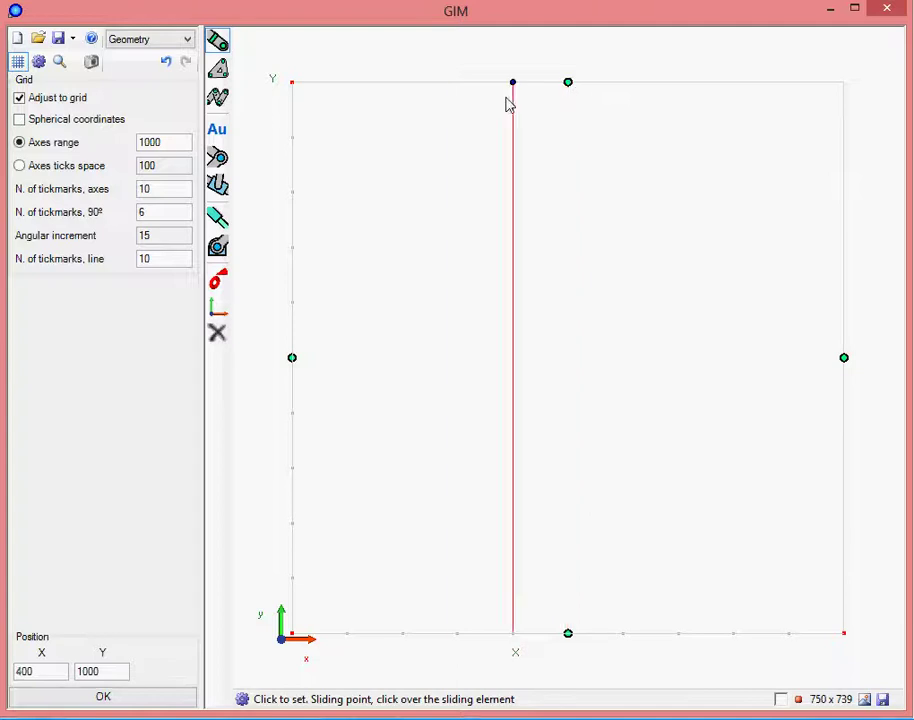
Step: Create a vertical bar between the upper and lower points and a horizontal bar between the two side points
left_click(219, 70)
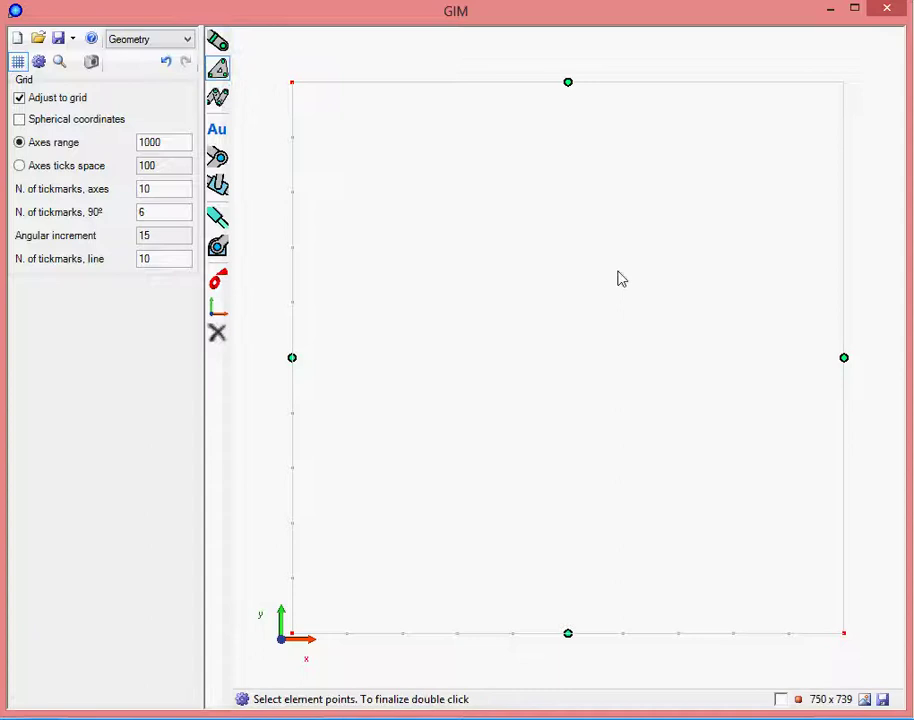
left_click(571, 87)
left_click(571, 638)
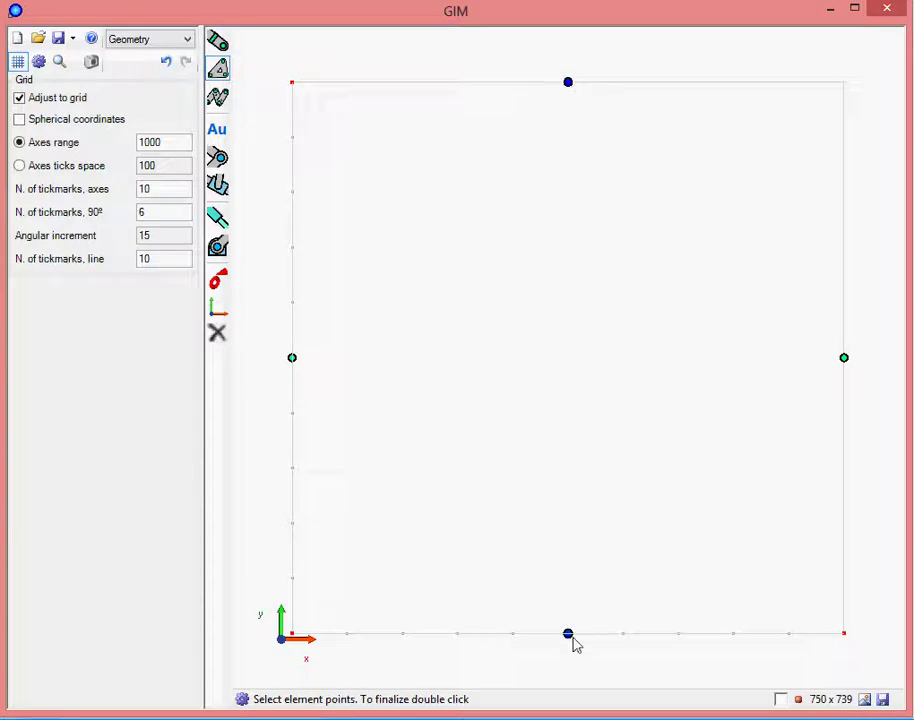
double_click(571, 640)
left_click(845, 359)
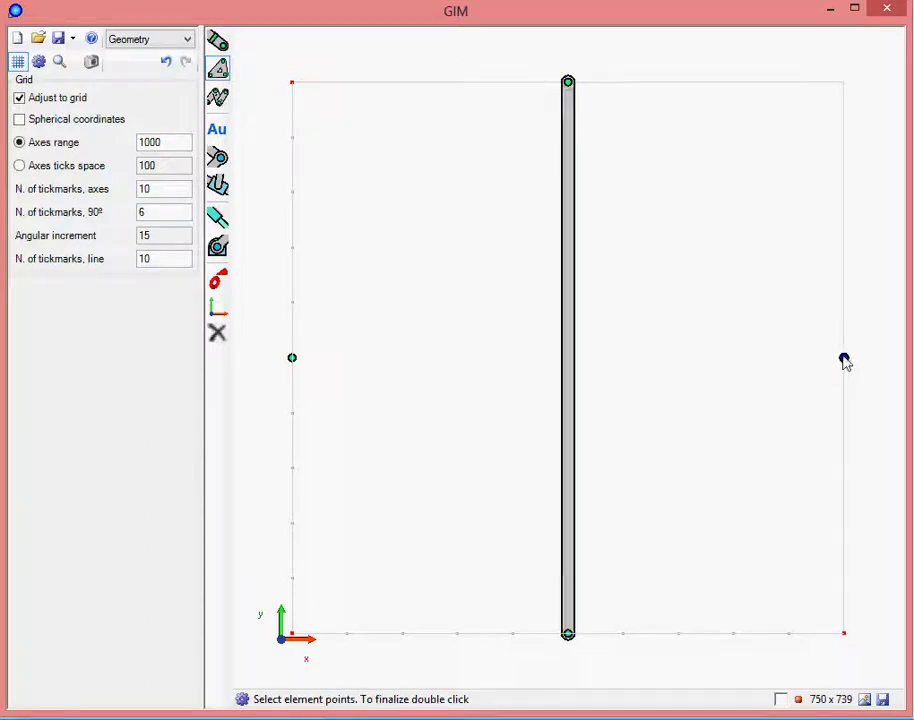
left_click(293, 361)
double_click(294, 363)
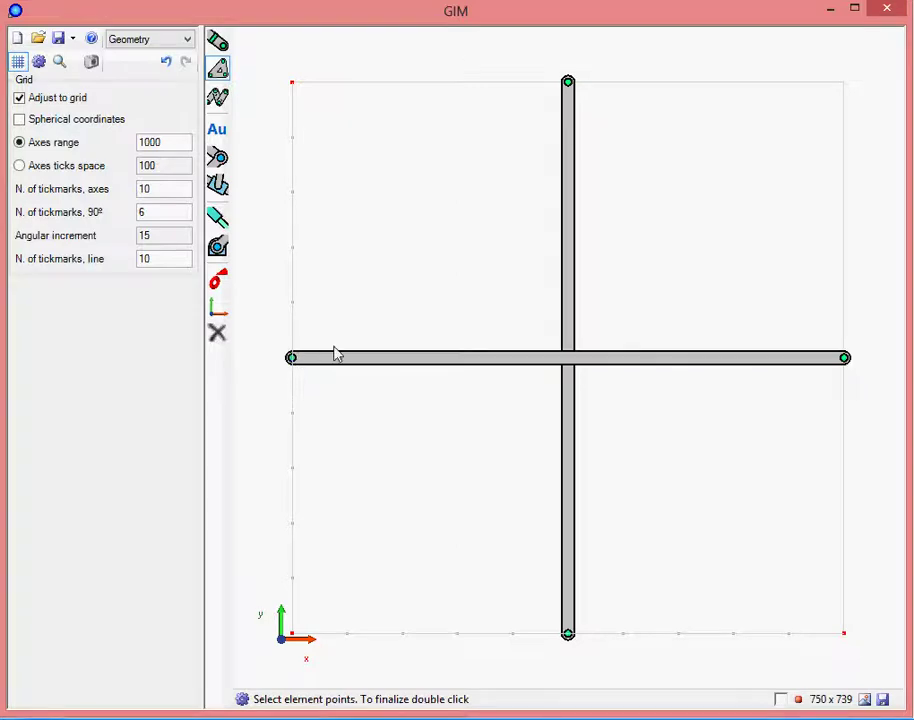
Step: Add sliding points at (500, 800) on the vertical bar and (800, 500) on the horizontal bar
left_click(222, 42)
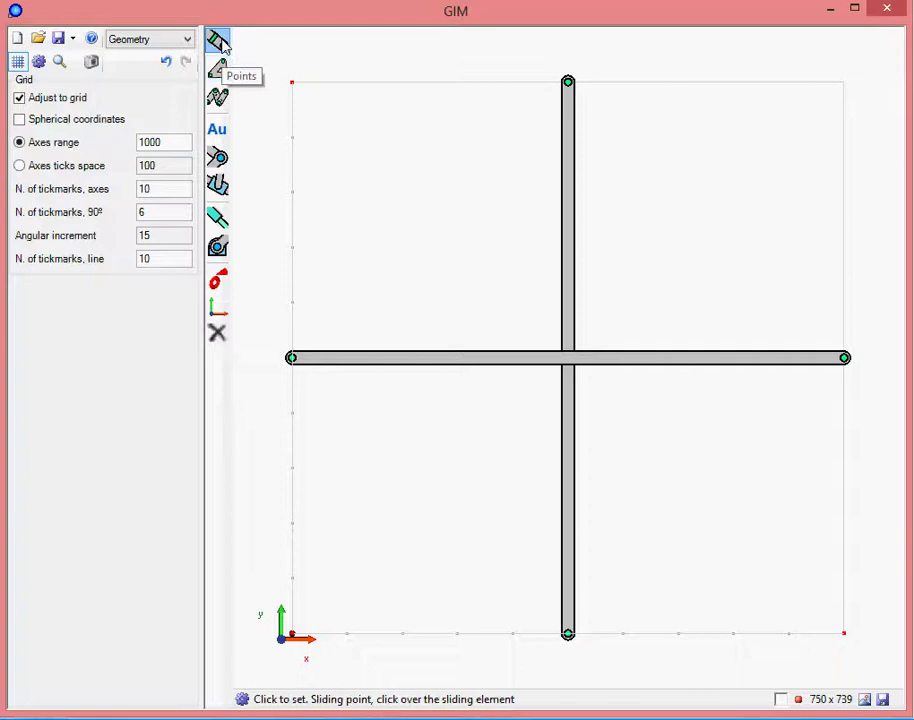
left_click(574, 150)
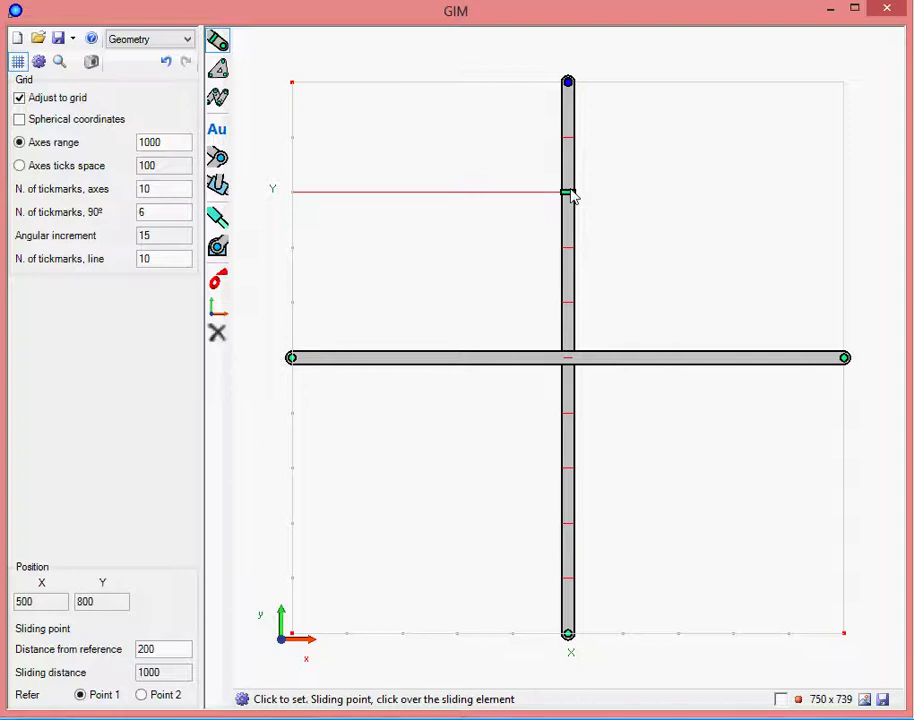
left_click(572, 196)
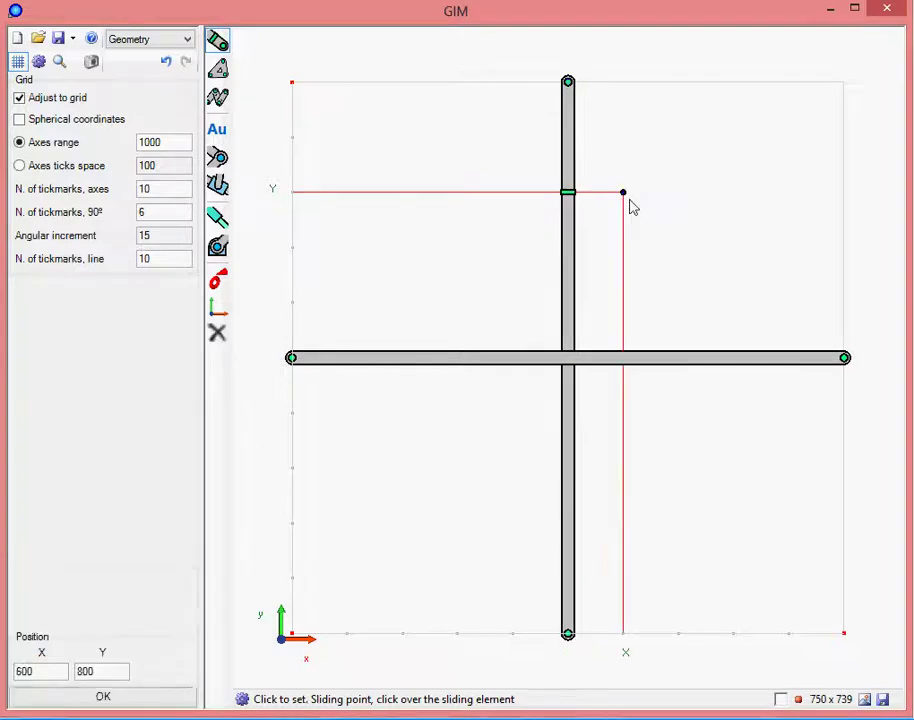
left_click(765, 360)
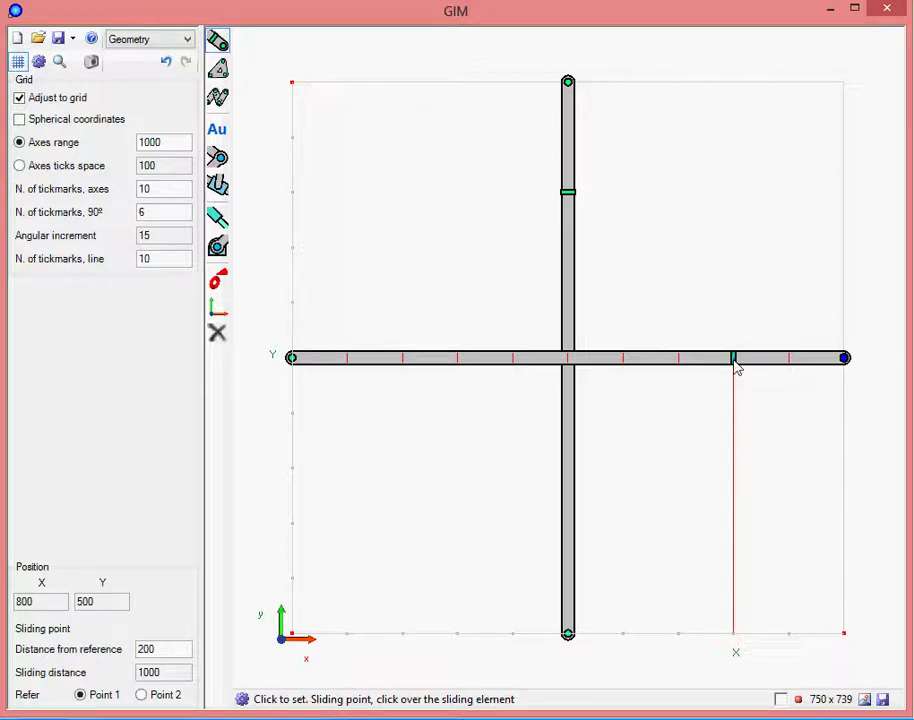
left_click(735, 364)
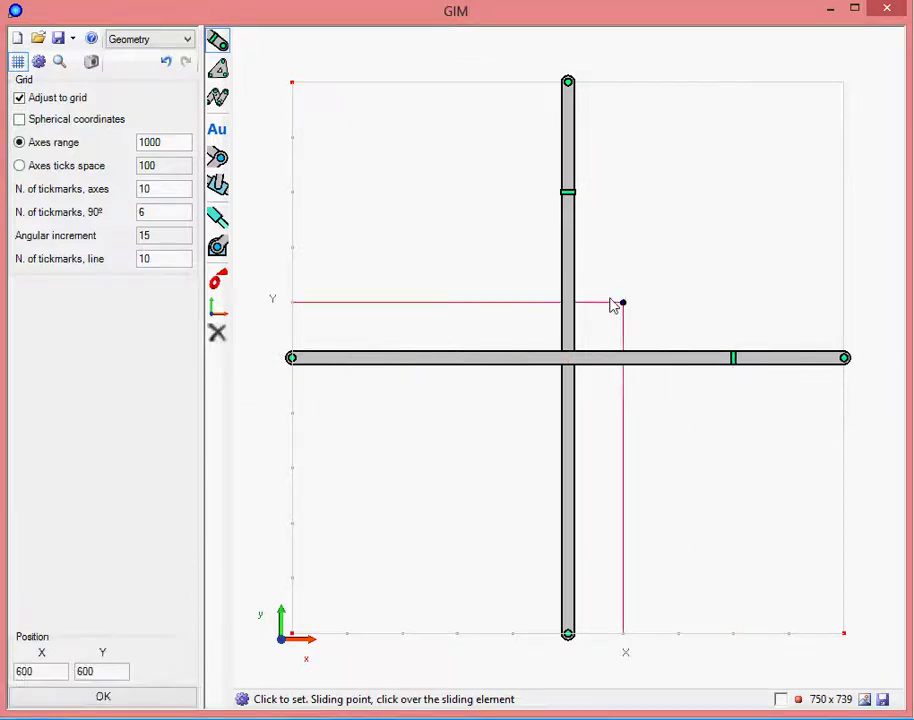
Step: Create a bar element connecting the sliding point on the vertical bar to the one on the horizontal bar
left_click(222, 78)
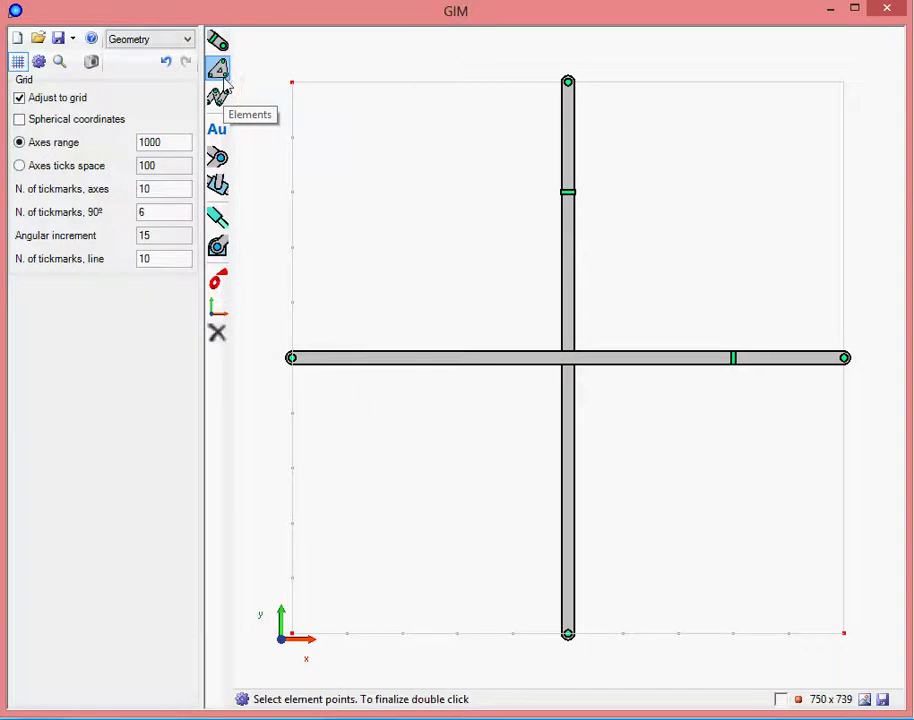
left_click(570, 194)
double_click(735, 362)
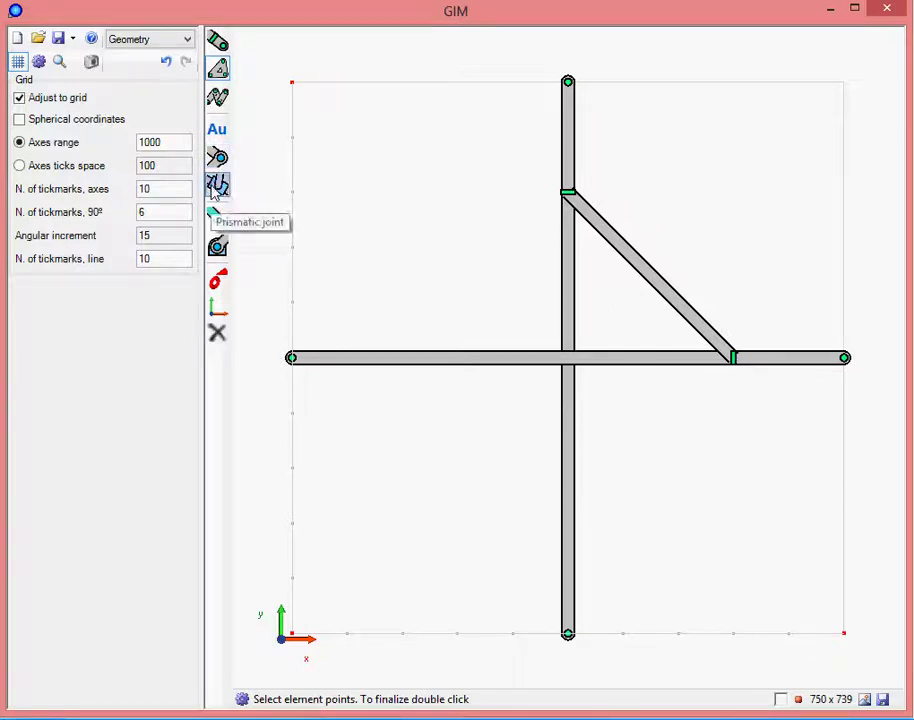
Step: Assign prismatic joints to the sliding points on the vertical and horizontal bars
left_click(216, 188)
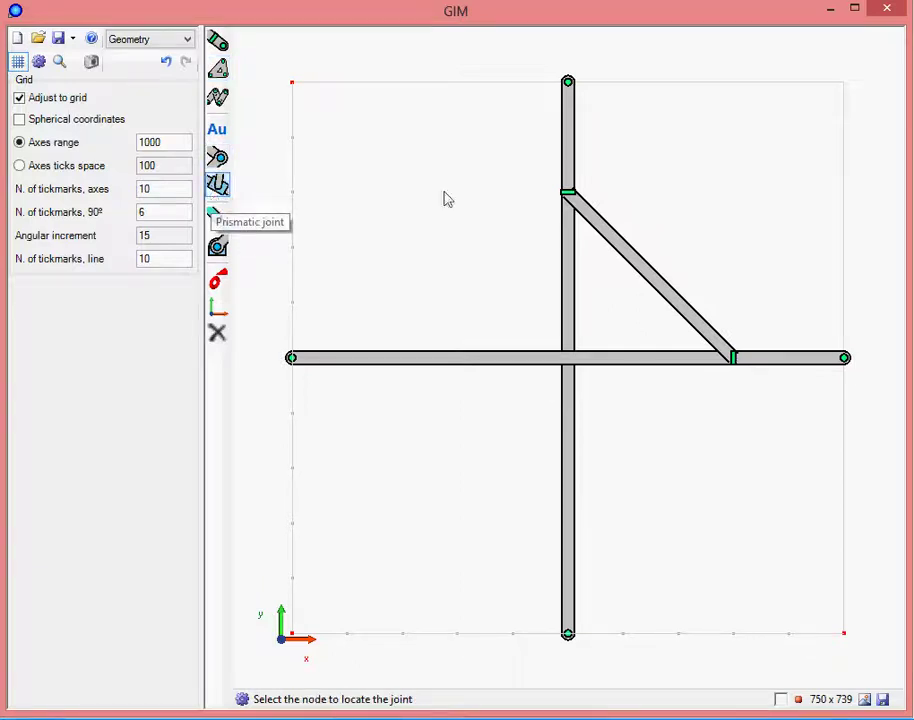
left_click(570, 200)
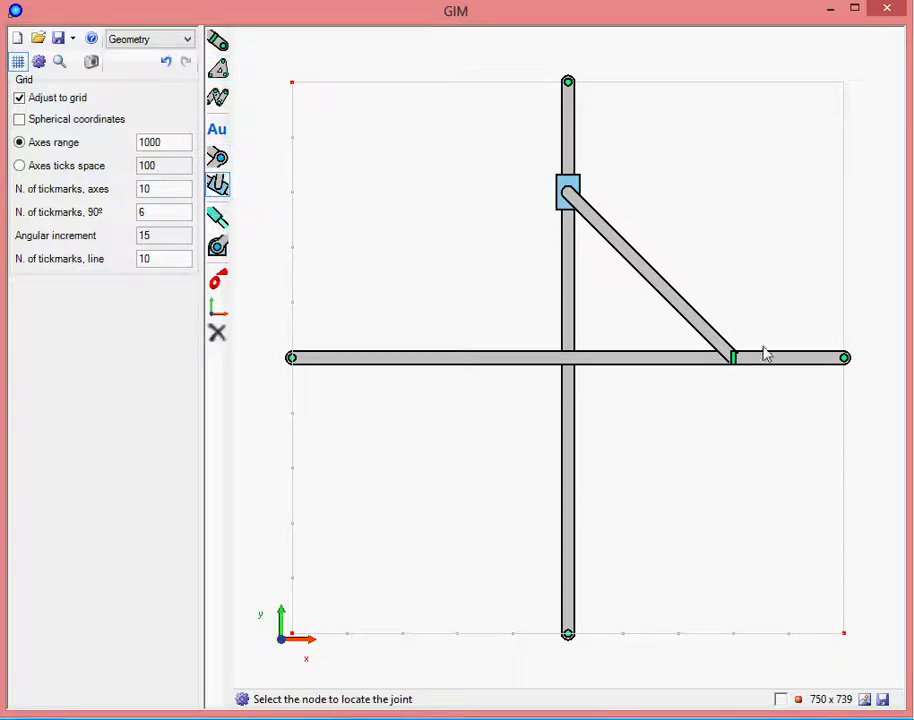
left_click(704, 362)
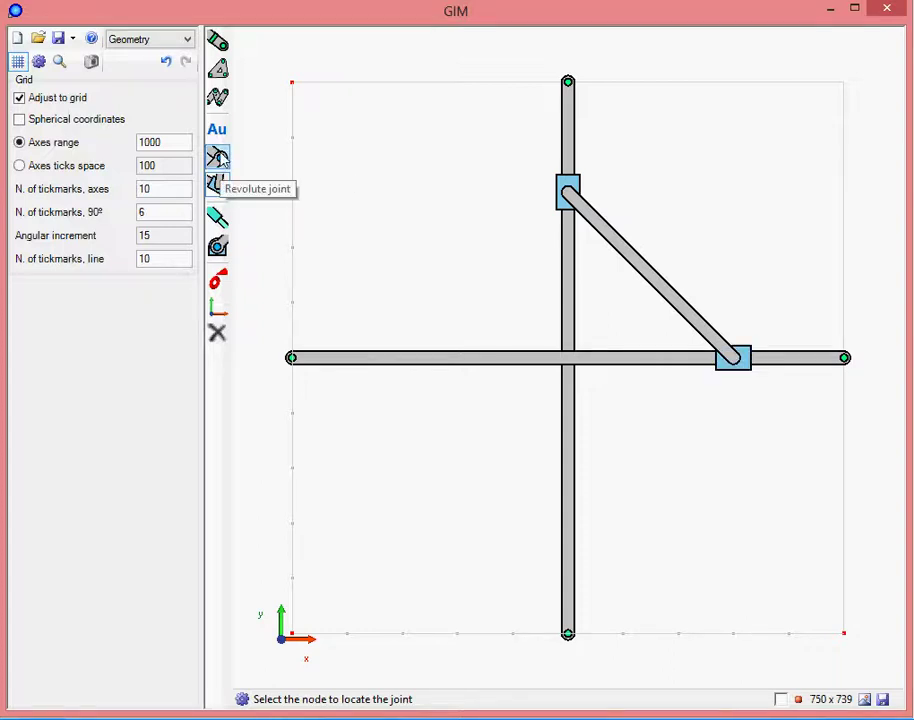
Step: Add revolute joints at both sliders, where the diagonal bar meets them
left_click(218, 157)
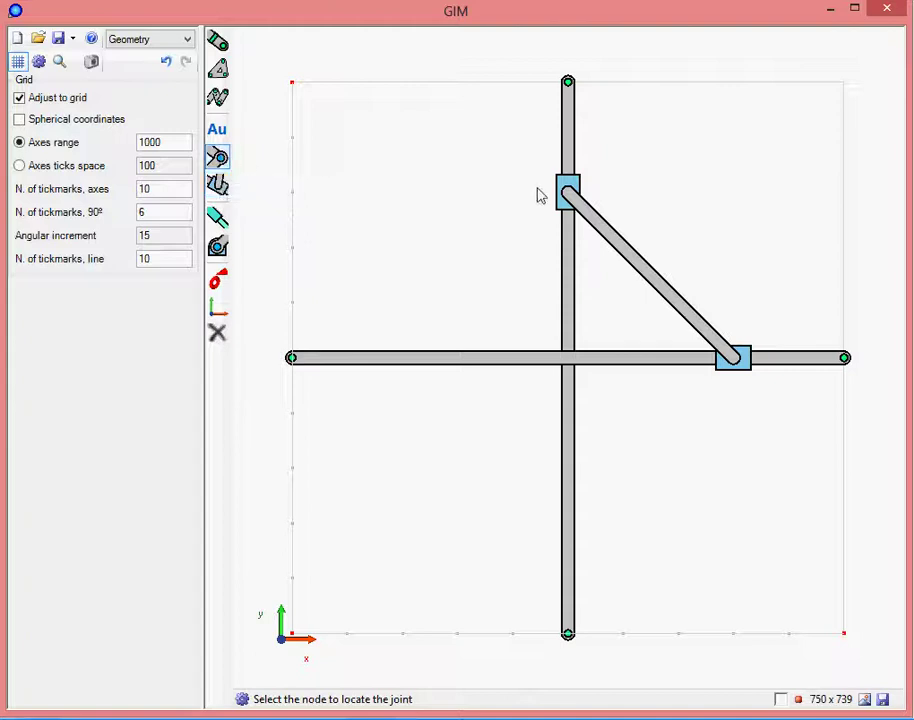
left_click(568, 200)
left_click(737, 362)
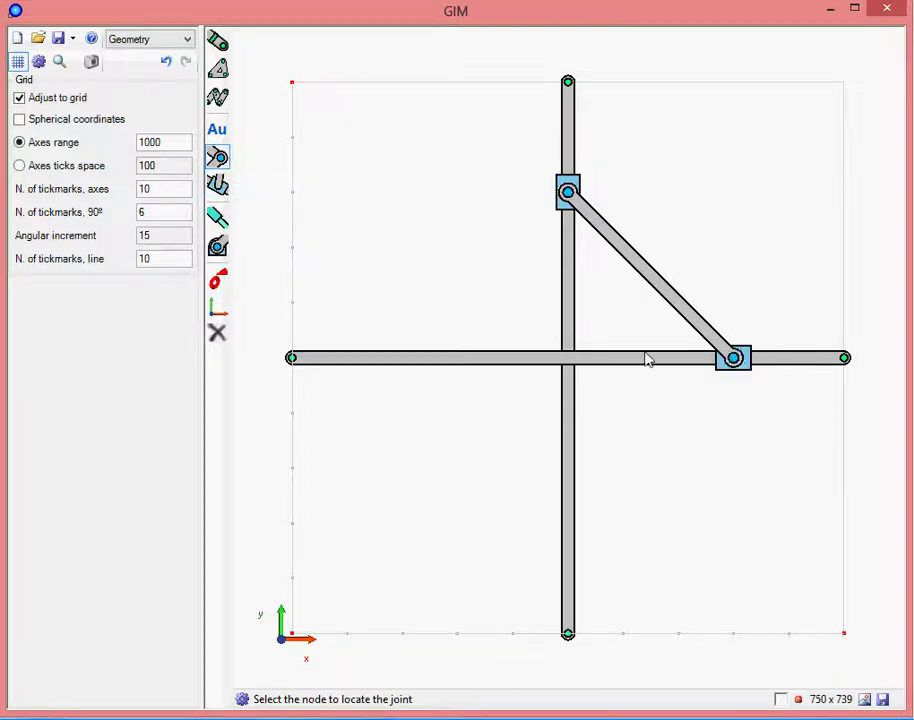
Step: Fix the four end nodes of the vertical and horizontal bars to ground
left_click(222, 248)
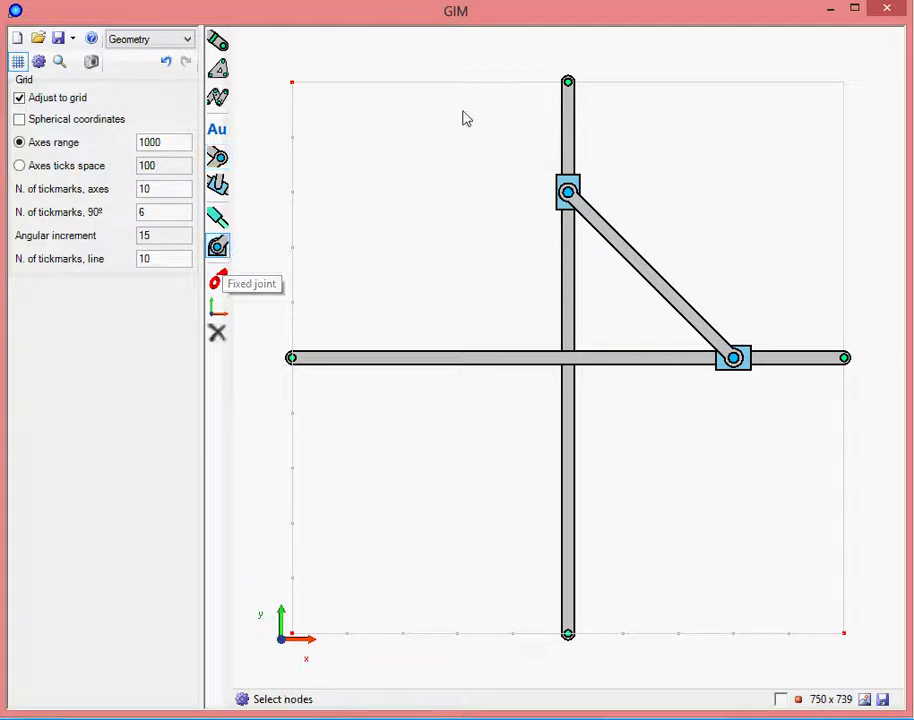
left_click(568, 83)
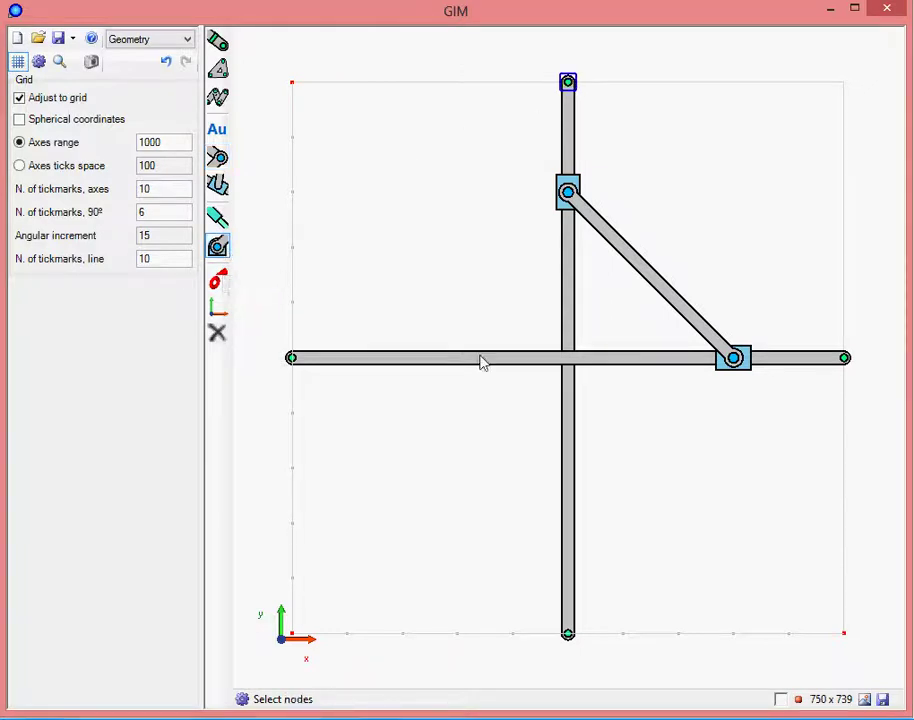
left_click(569, 634)
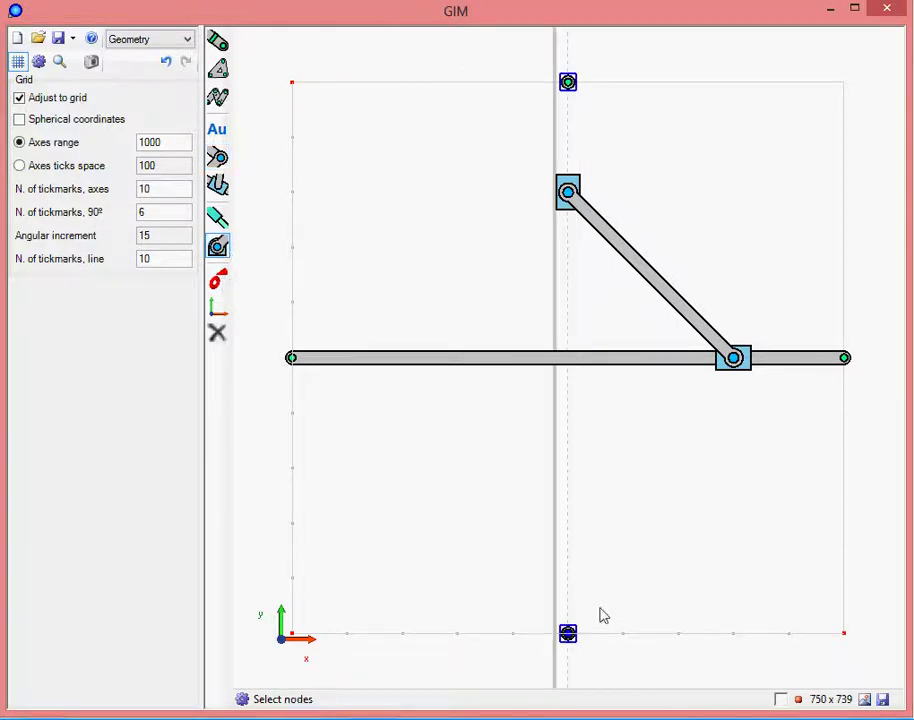
left_click(846, 360)
left_click(291, 358)
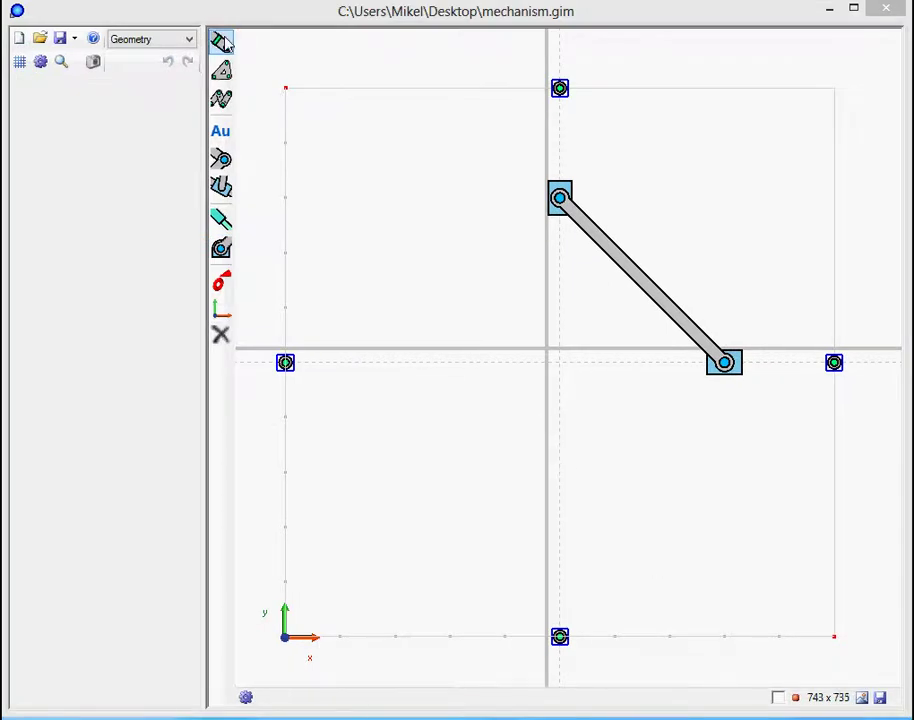
Step: In the Motion module, define a slider-with-revolute actuator at the vertical guide's slider and compute the motion
left_click(189, 40)
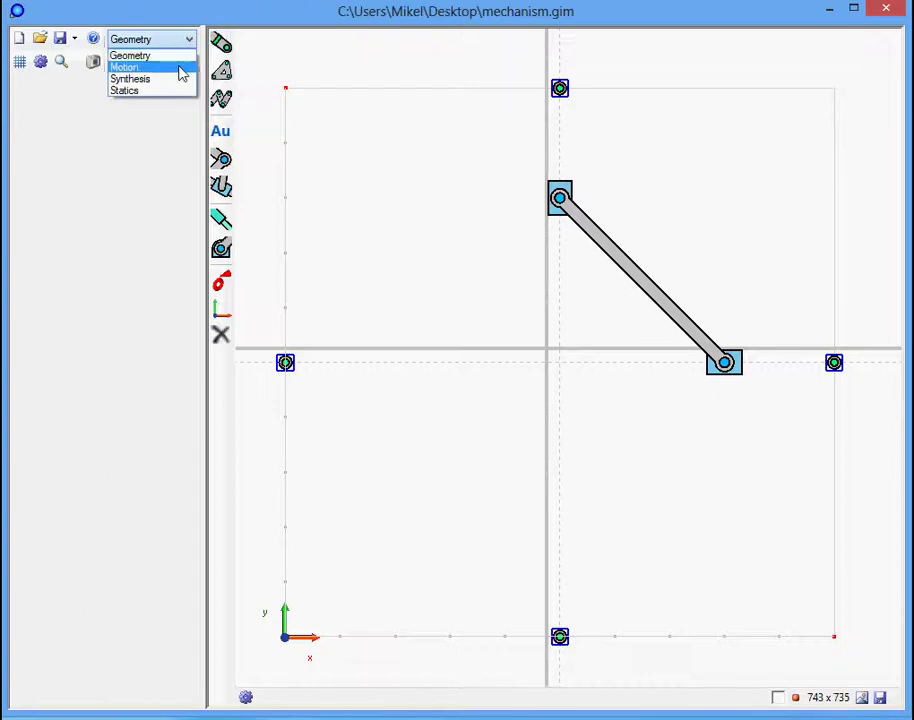
left_click(180, 68)
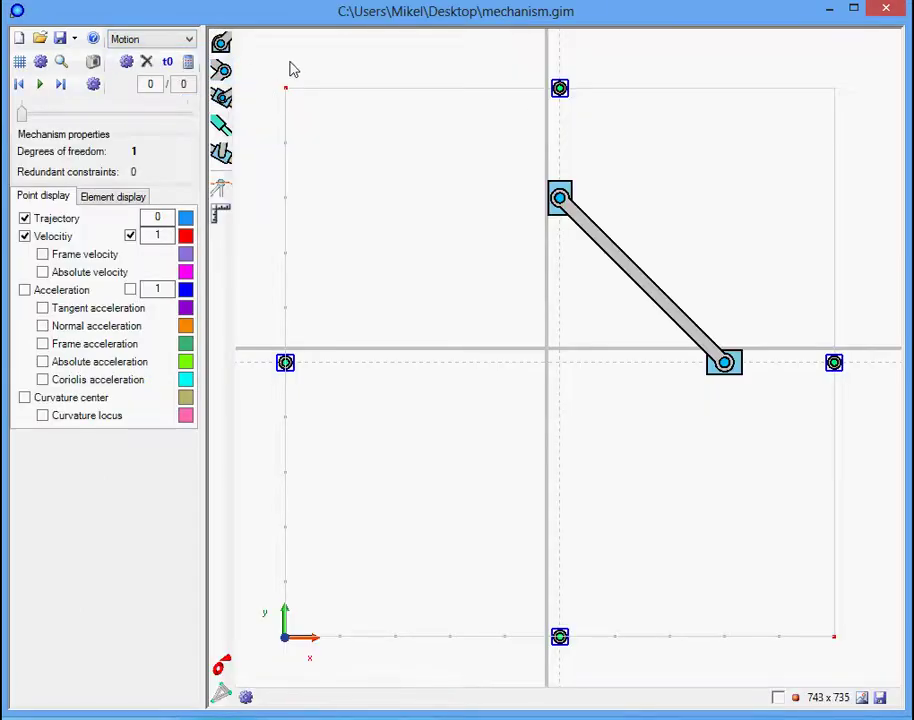
left_click(222, 99)
left_click(397, 281)
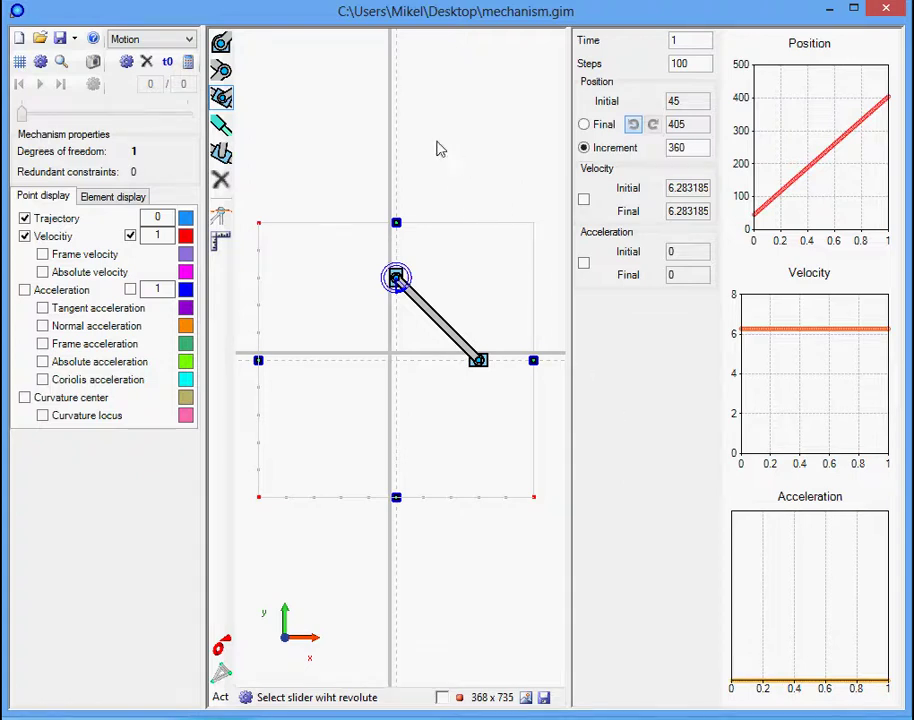
left_click(188, 64)
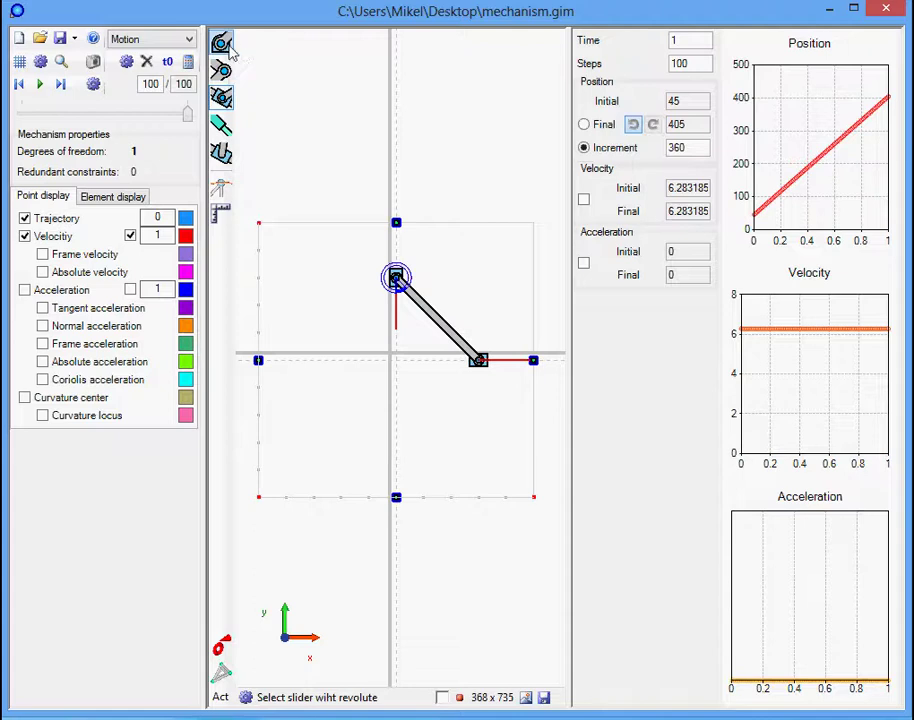
Step: Leave the actuator definition and play the computed motion of the mechanism
left_click(226, 48)
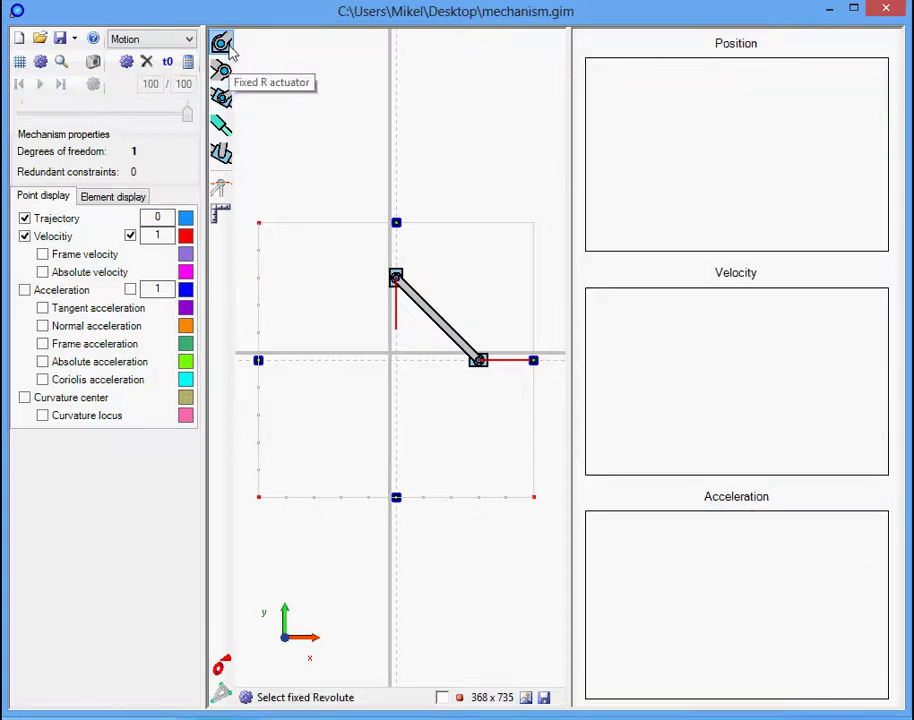
key("Escape")
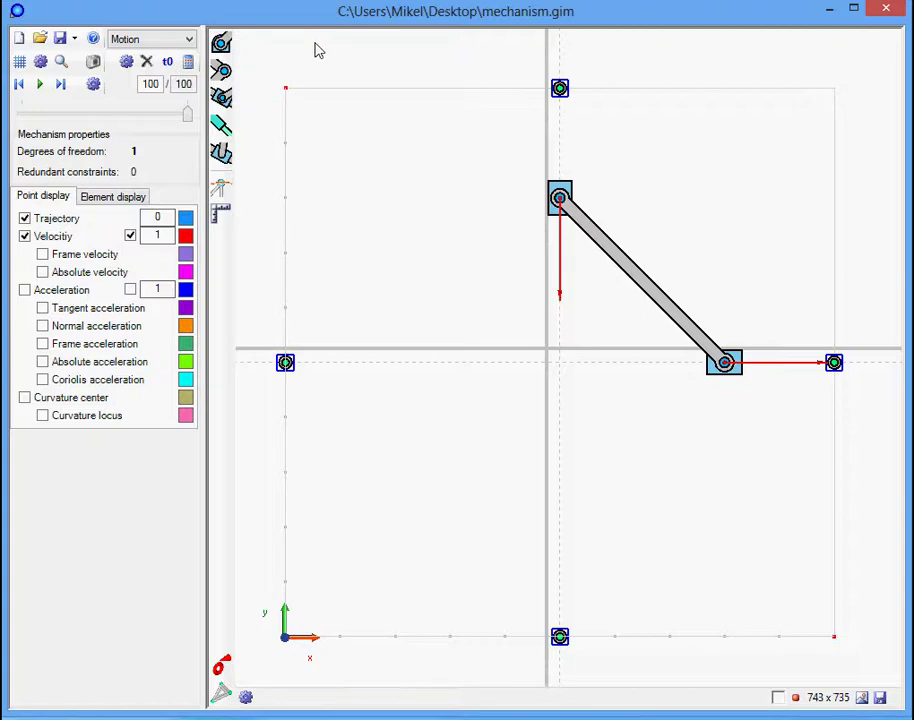
left_click(40, 85)
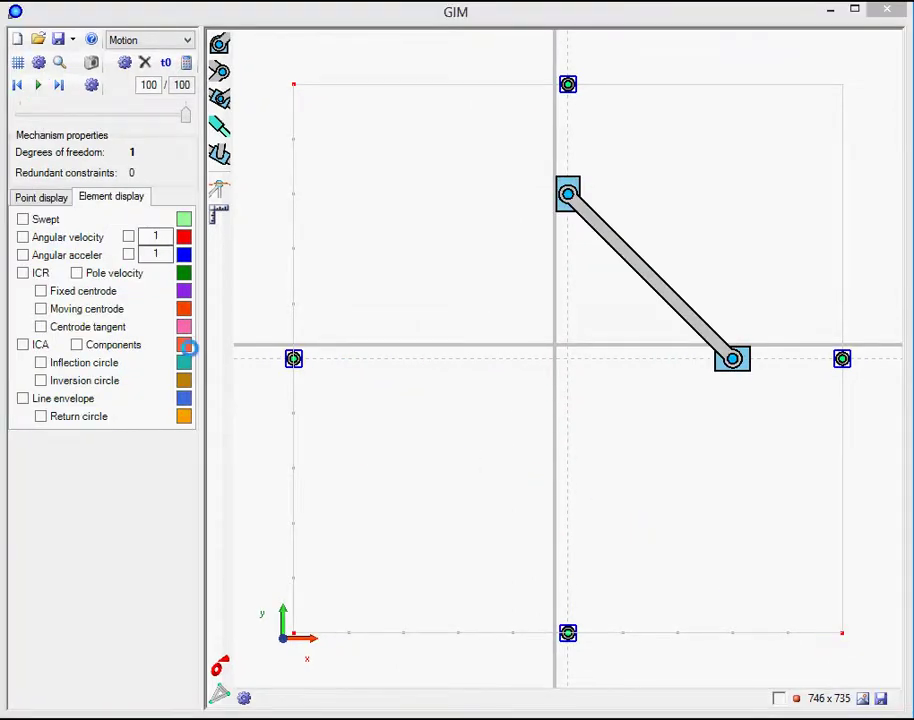
Step: Enable the Swept display and show the area swept by the diagonal bar
left_click(23, 218)
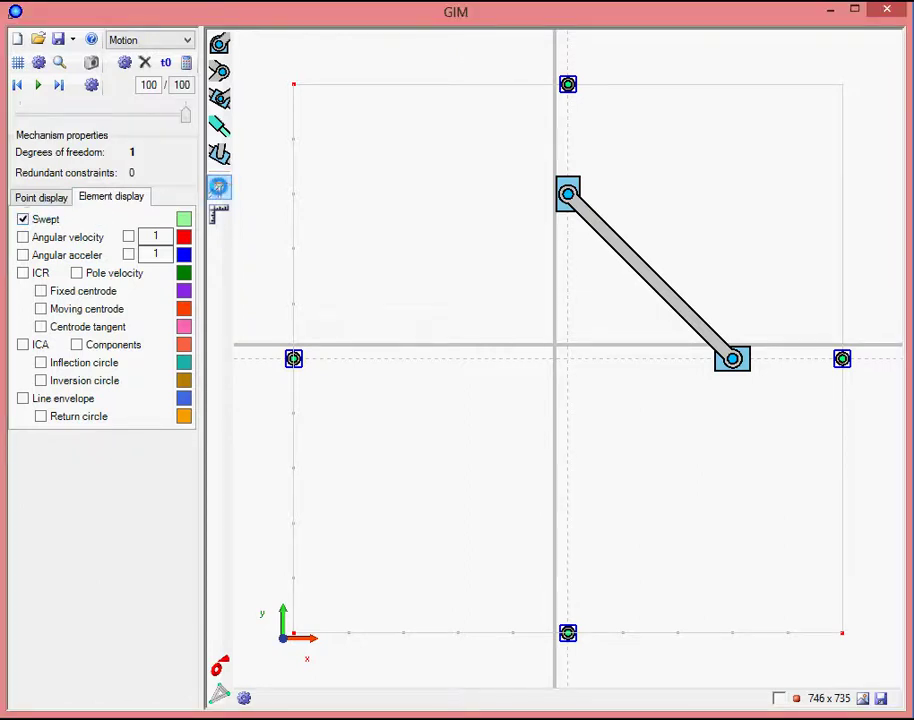
left_click(219, 187)
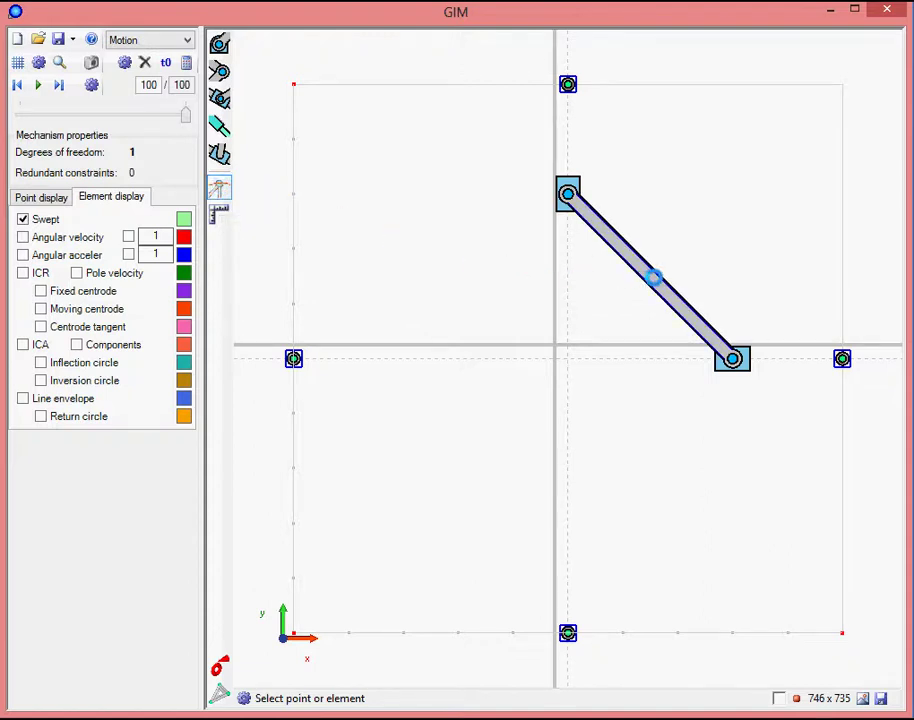
left_click(653, 278)
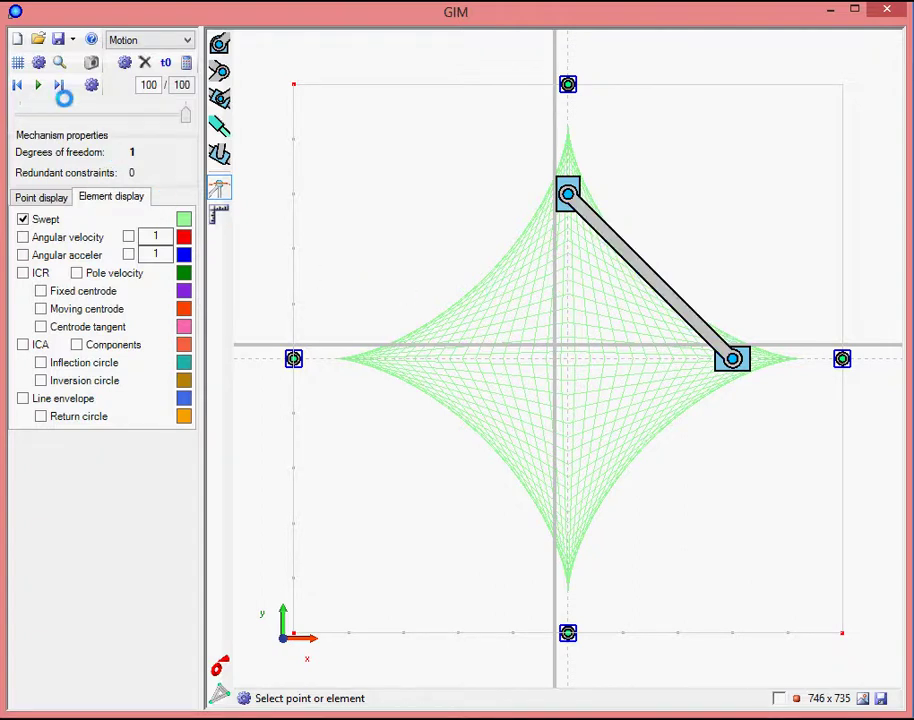
Step: Play the motion with the swept area shown, pause it and return the mechanism to position 0
left_click(32, 84)
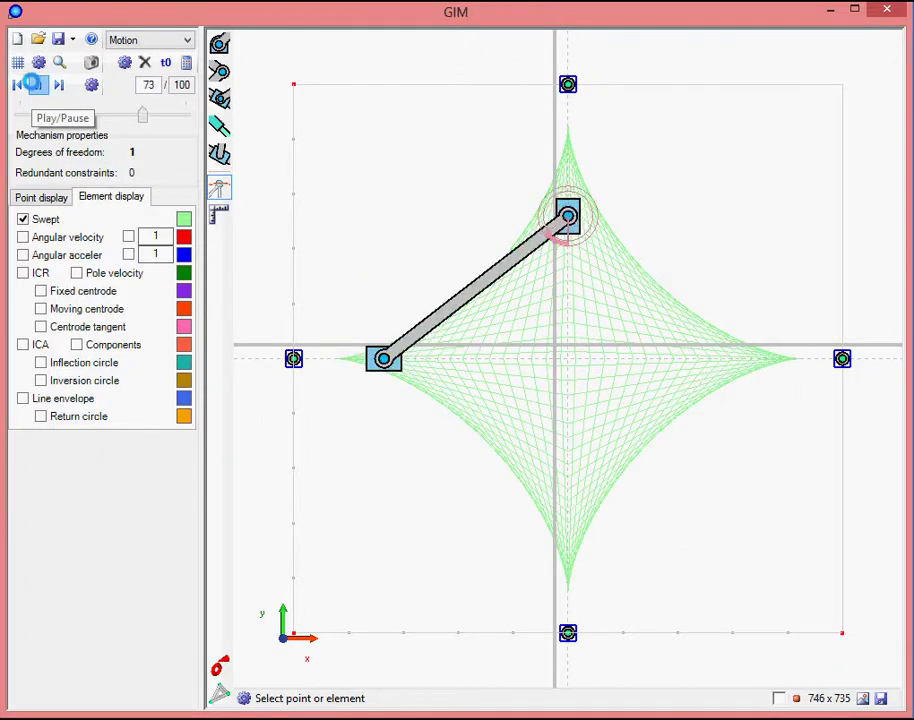
left_click(32, 84)
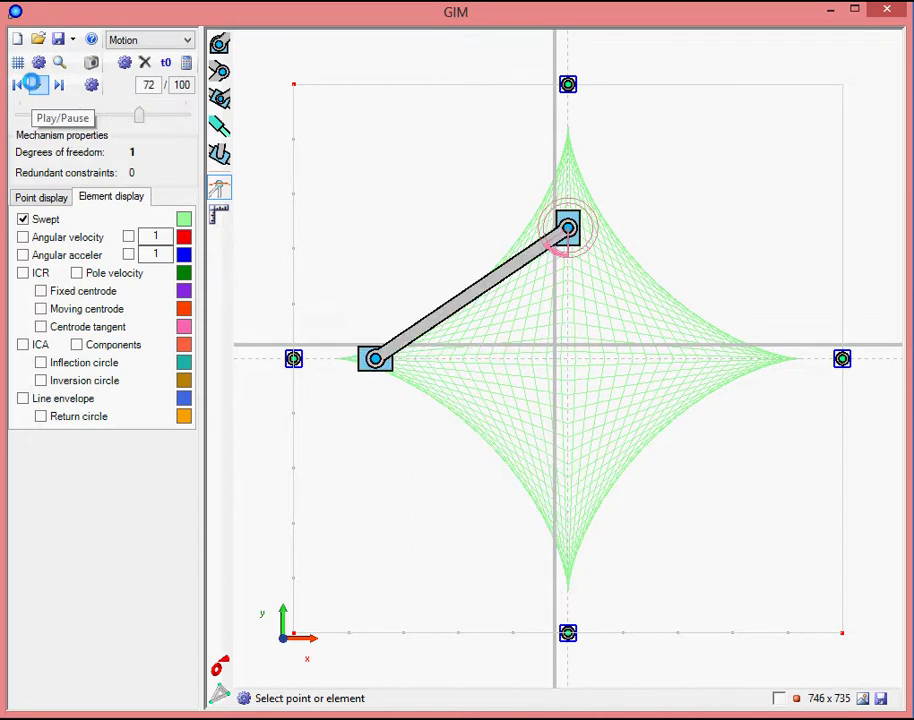
left_click_drag(139, 112, 20, 114)
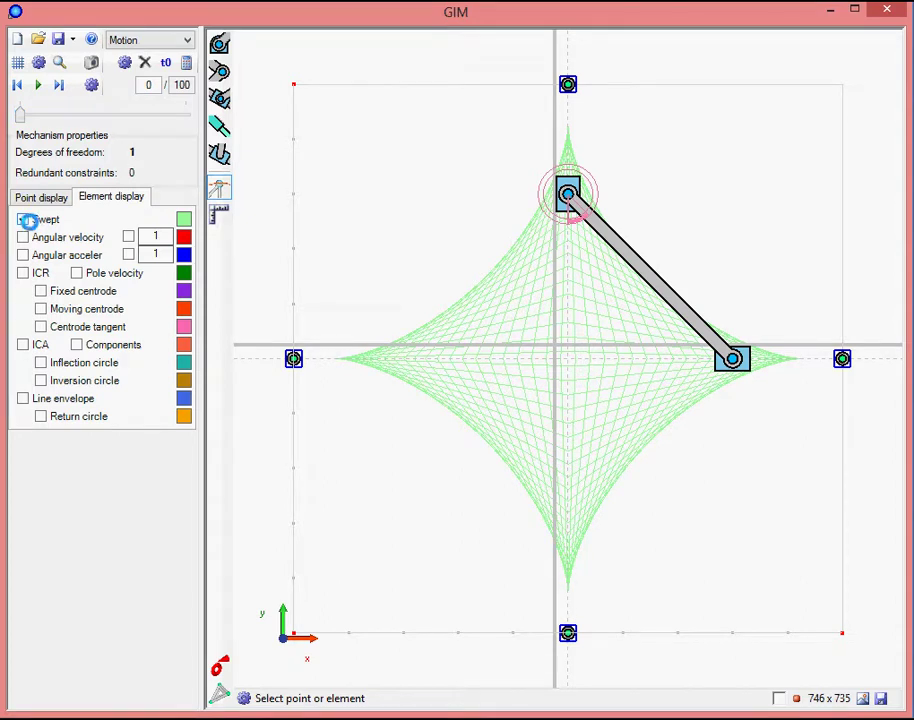
Step: Replace the bar's swept area with its ICR, fixed and moving centrodes, centrode tangent and pole velocity, and play the motion
left_click(23, 219)
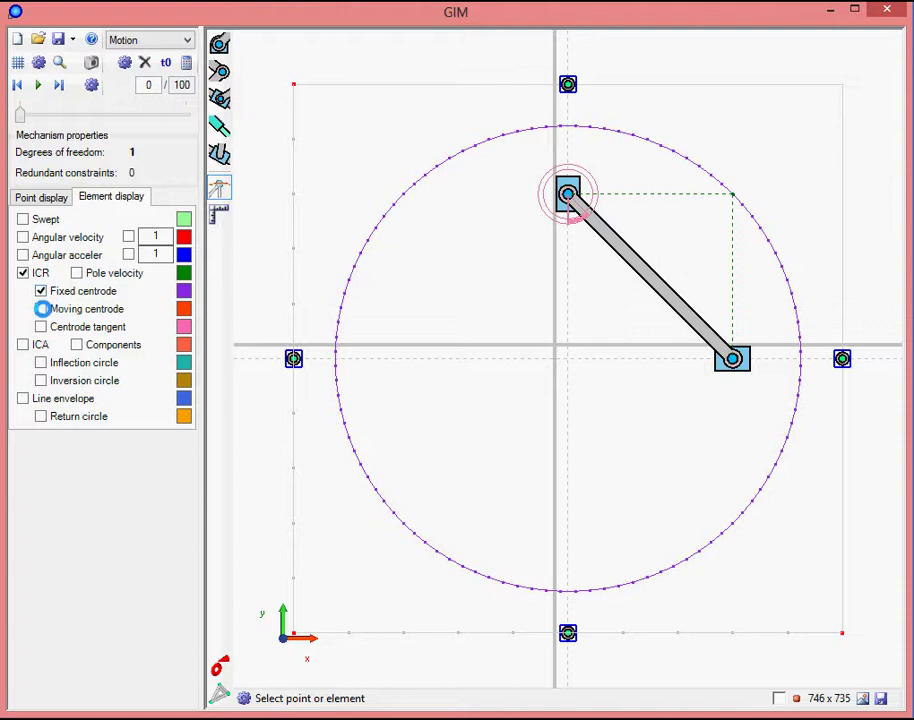
left_click(42, 309)
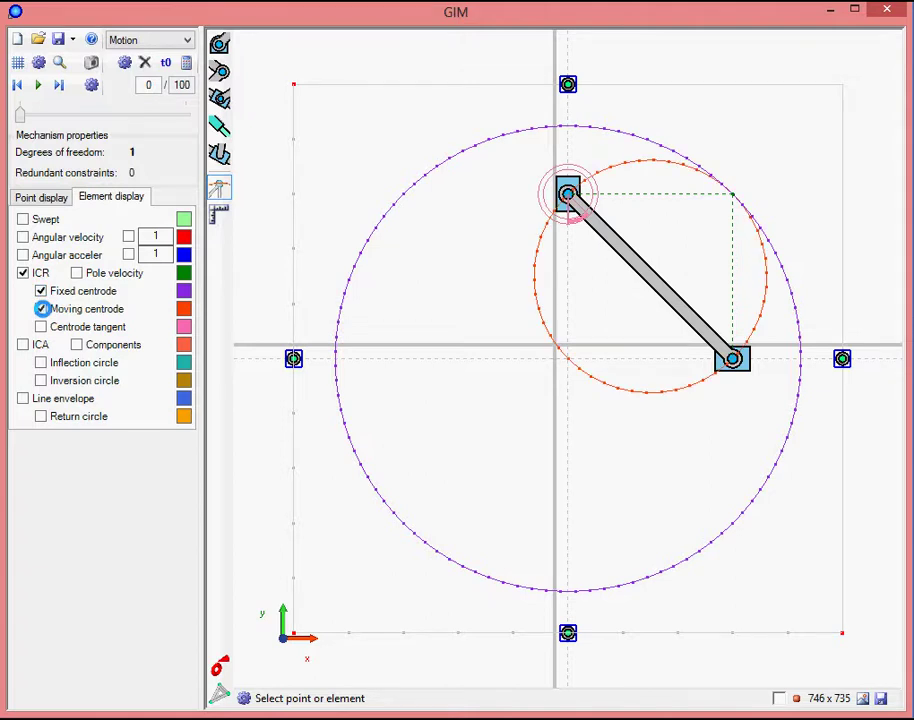
left_click(42, 327)
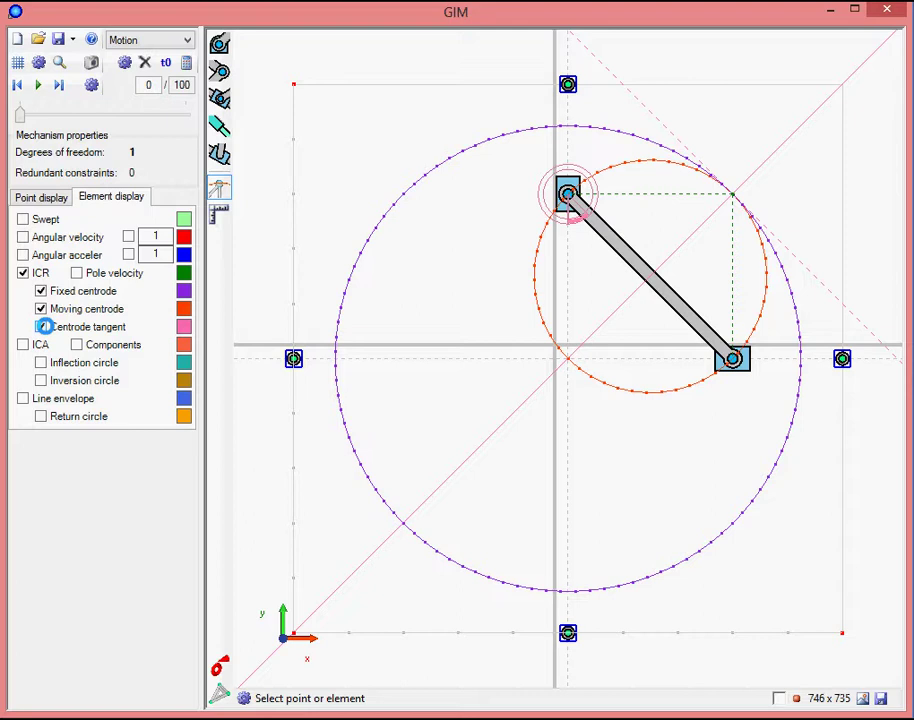
left_click(79, 273)
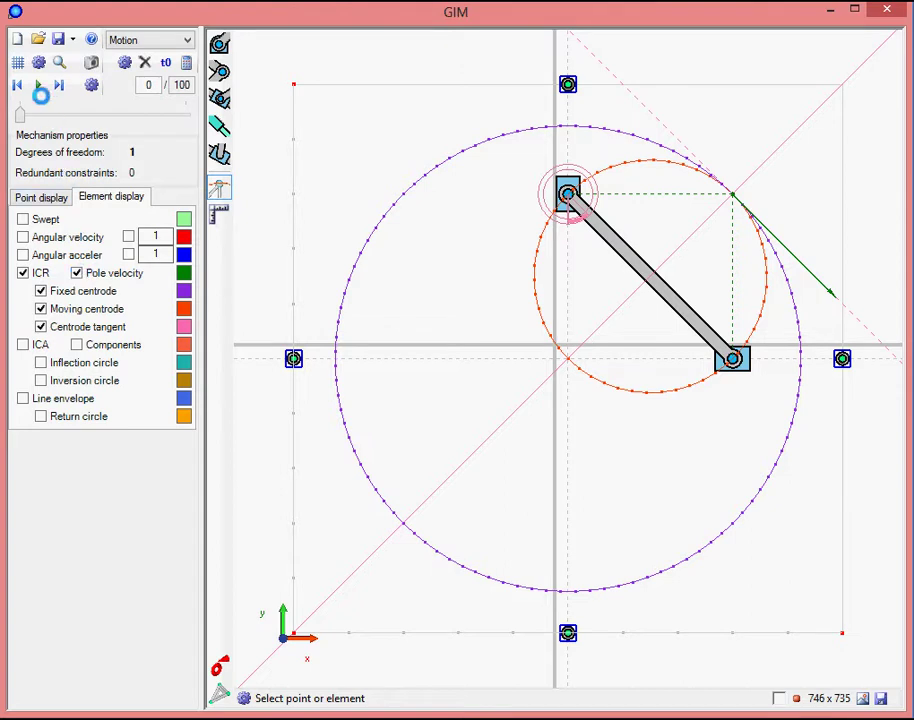
left_click(38, 86)
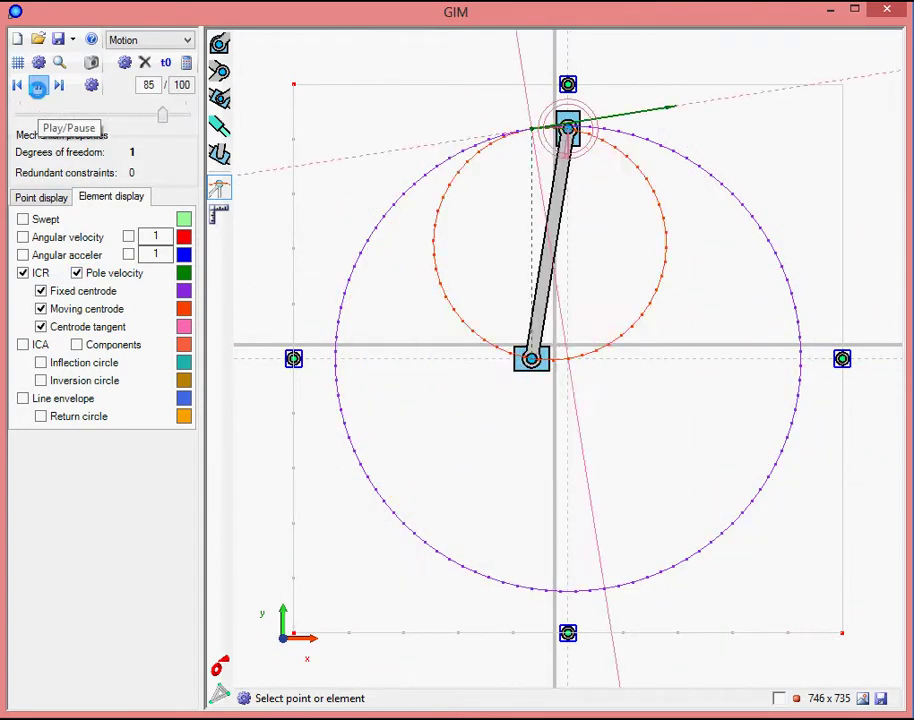